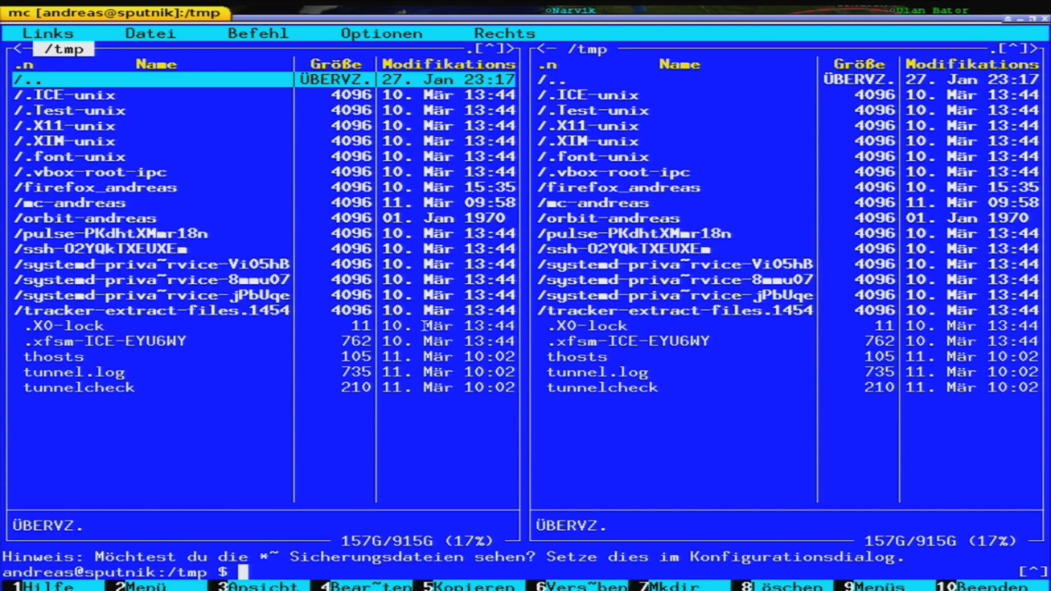
Step: Look through the commands in the user menu and close it without running any
{"action": "key", "text": "F1"}
{"action": "key", "text": "Escape"}
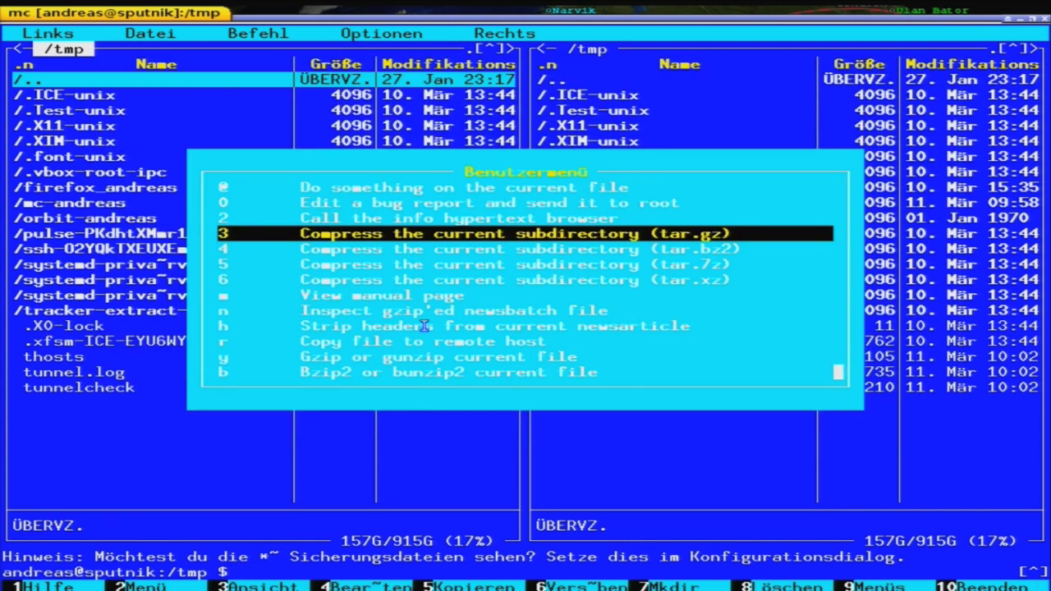
{"action": "key", "text": "Escape"}
Step: View the contents of the tunnelcheck file in /tmp and close the viewer
{"action": "key", "text": "Down"}
{"action": "key", "text": "Down"}
{"action": "key", "text": "Down"}
{"action": "key", "text": "Down"}
{"action": "key", "text": "Down"}
{"action": "key", "text": "Down"}
{"action": "key", "text": "Down"}
{"action": "key", "text": "Down"}
{"action": "key", "text": "Down"}
{"action": "key", "text": "Down"}
{"action": "key", "text": "Down"}
{"action": "key", "text": "Down"}
{"action": "key", "text": "Down"}
{"action": "key", "text": "Down"}
{"action": "key", "text": "Down"}
{"action": "key", "text": "Down"}
{"action": "key", "text": "Down"}
{"action": "key", "text": "Down"}
{"action": "key", "text": "Down"}
{"action": "key", "text": "Down"}
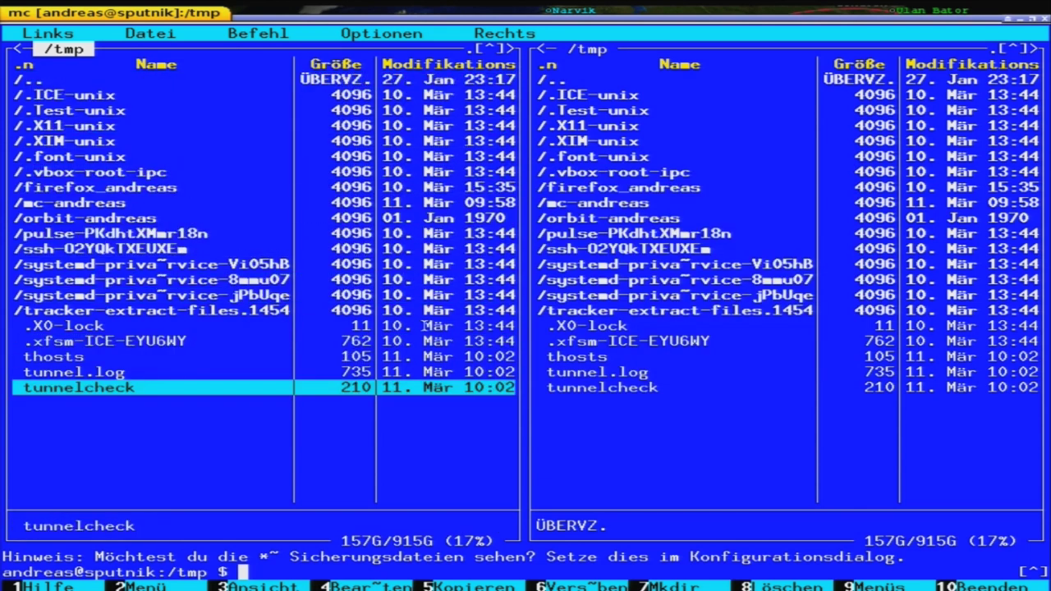
{"action": "key", "text": "F3"}
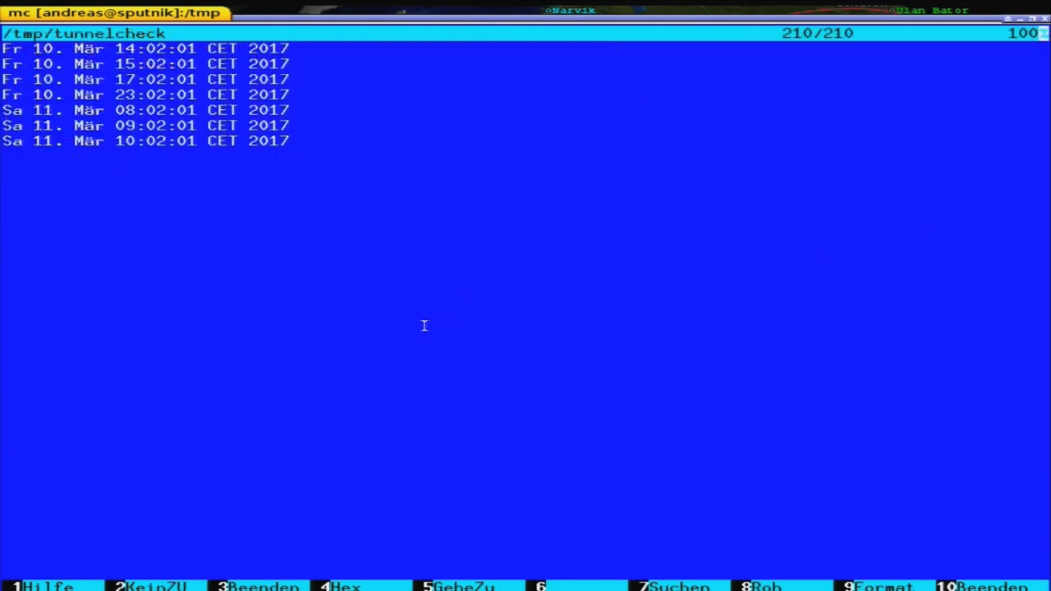
{"action": "key", "text": "F3"}
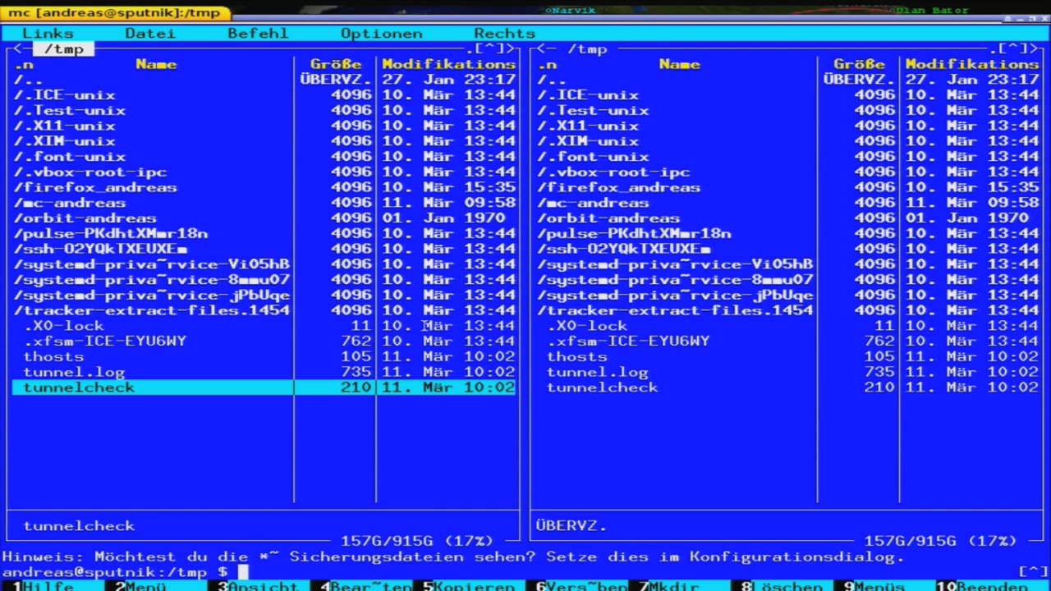
Step: Try editing tunnelcheck in the external editor by removing the first word of its first line, and quit without saving
{"action": "key", "text": "F3"}
{"action": "key", "text": "e"}
{"action": "key", "text": "a"}
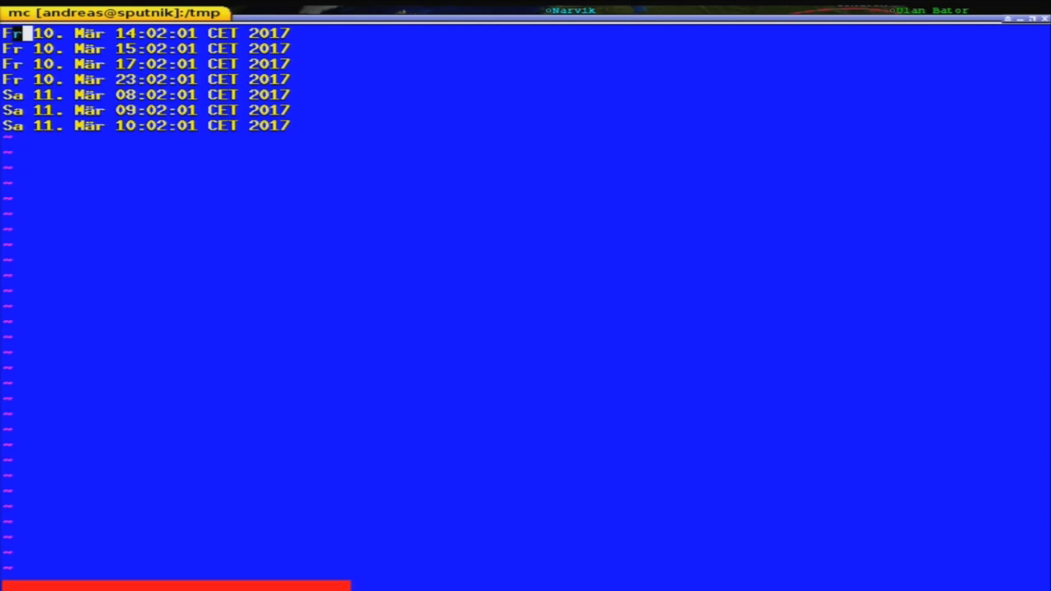
{"action": "key", "text": "Escape"}
{"action": "key", "text": "0"}
{"action": "type", "text": "a"}
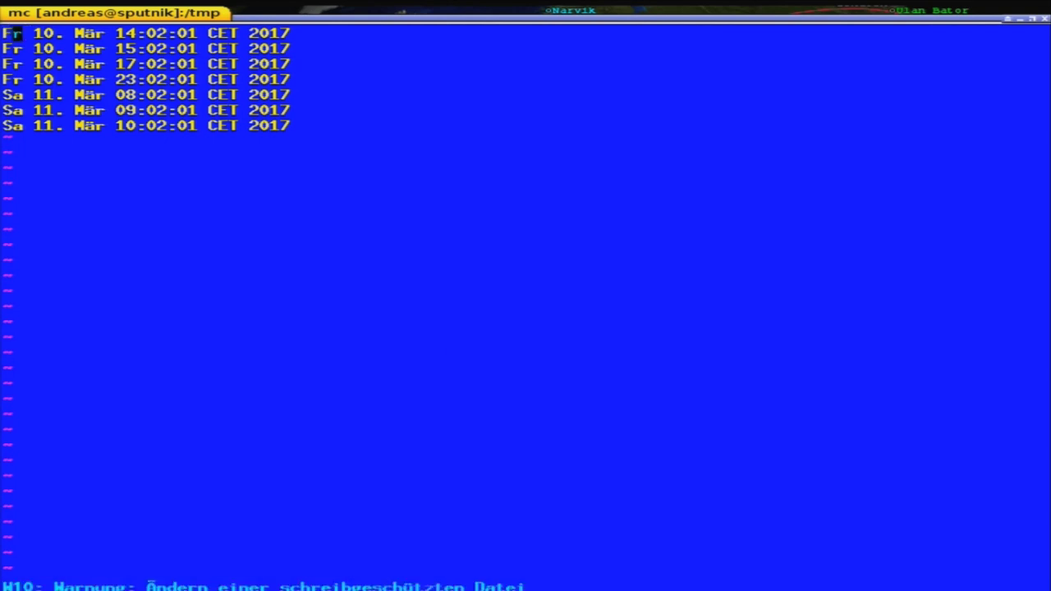
{"action": "type", "text": "cwsai"}
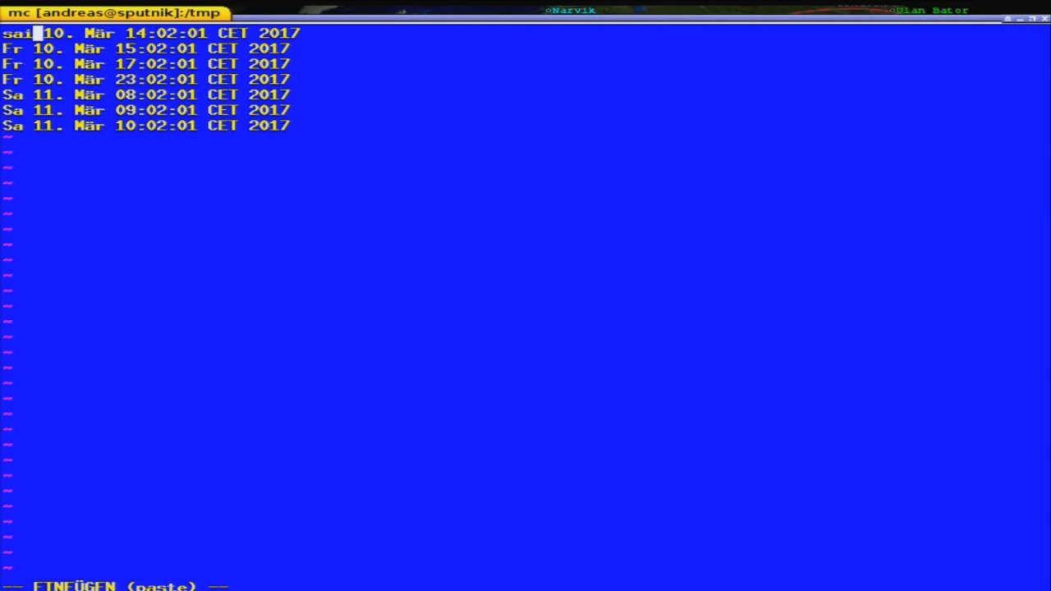
{"action": "key", "text": "BackSpace"}
{"action": "key", "text": "BackSpace"}
{"action": "key", "text": "BackSpace"}
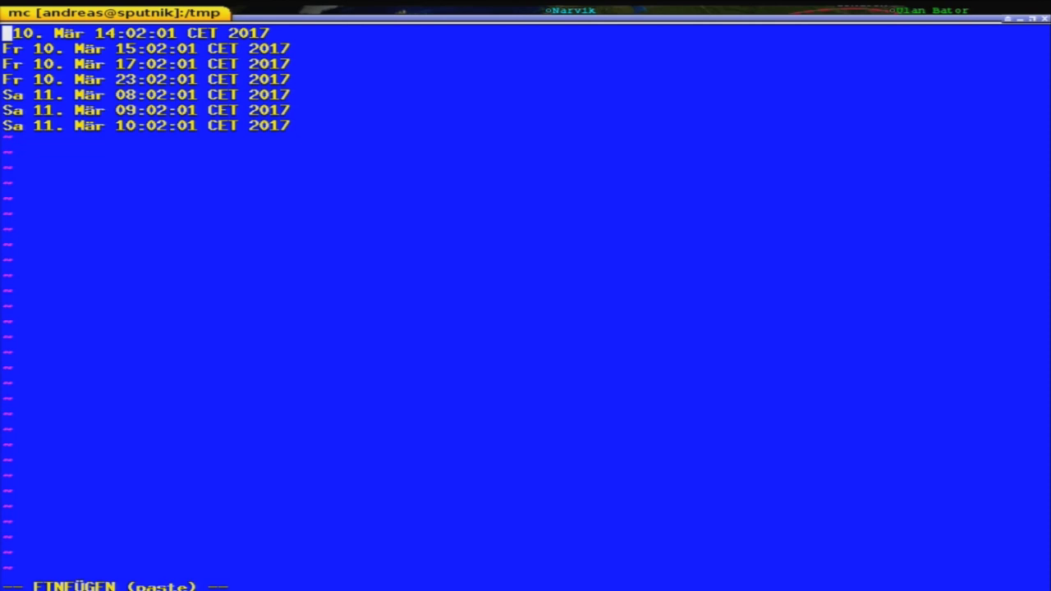
{"action": "key", "text": "Escape"}
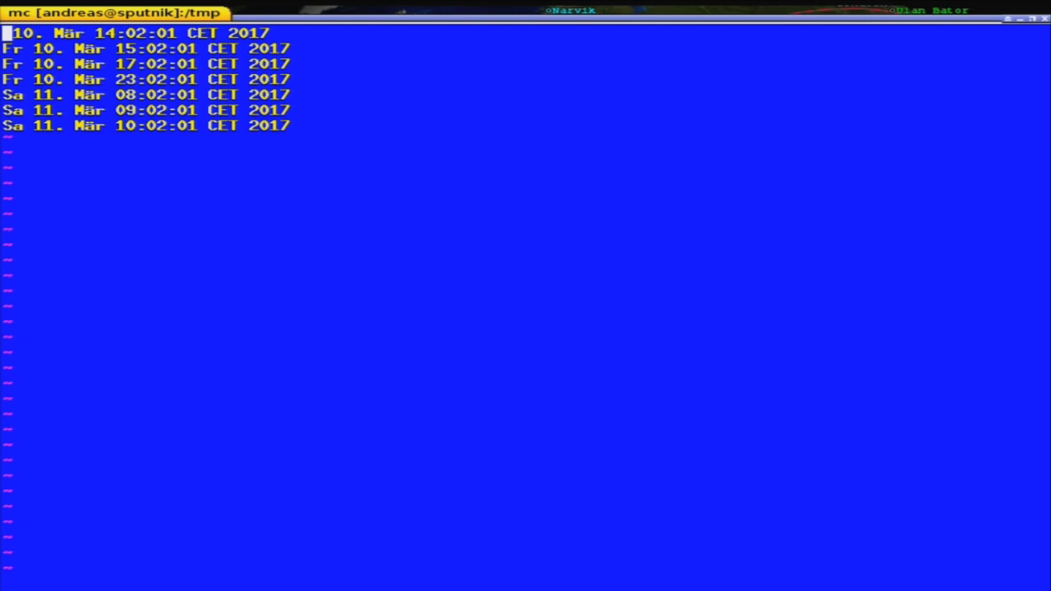
{"action": "type", "text": ":q"}
{"action": "key", "text": "Return"}
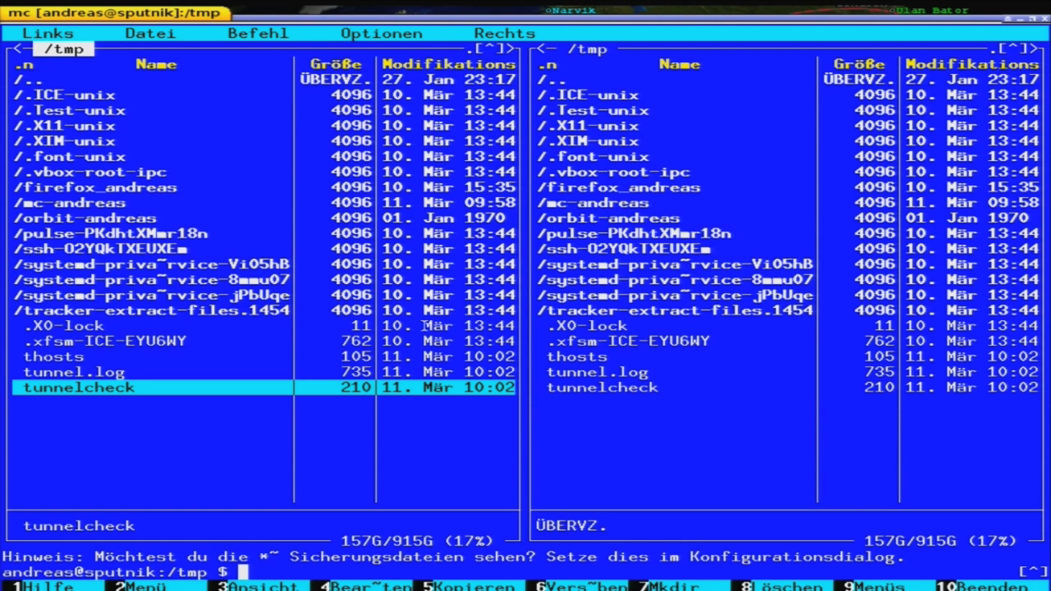
Step: Enable the option "Internen Editor benutzen" in the configuration settings and confirm them
{"action": "key", "text": "F9"}
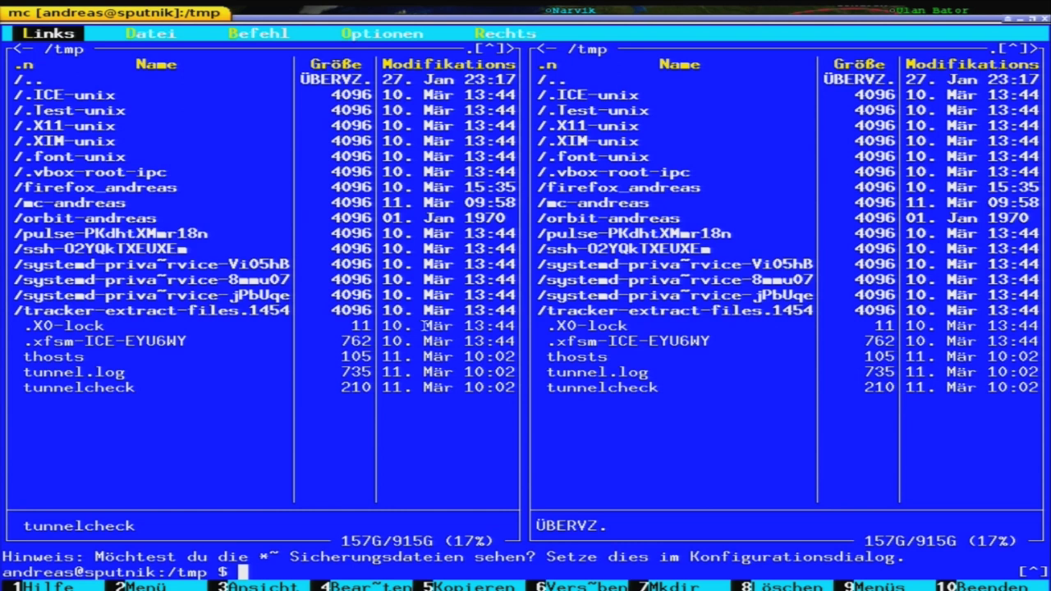
{"action": "key", "text": "Right"}
{"action": "key", "text": "Right"}
{"action": "key", "text": "Right"}
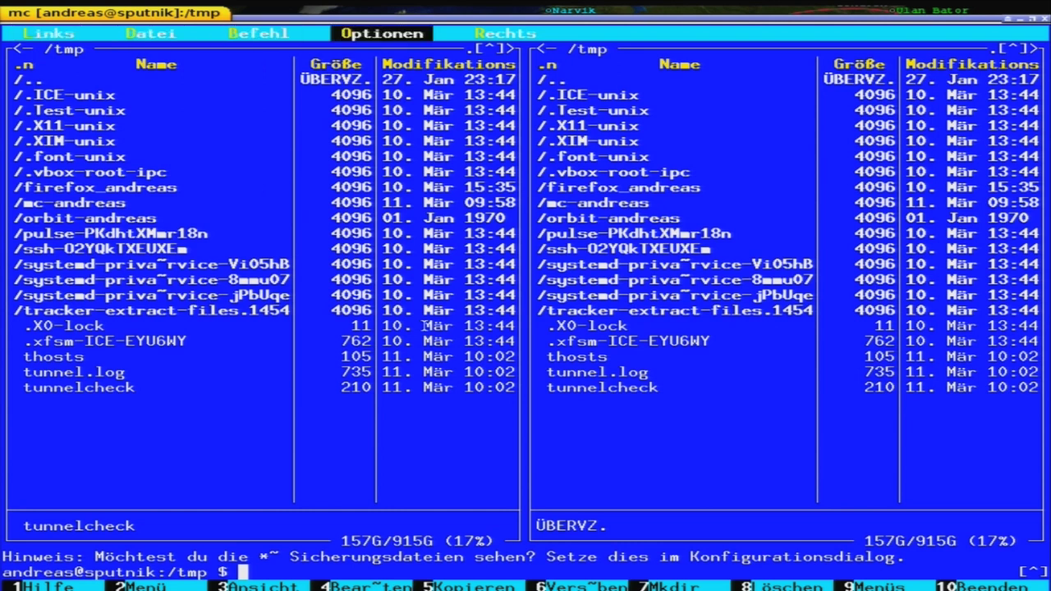
{"action": "key", "text": "Return"}
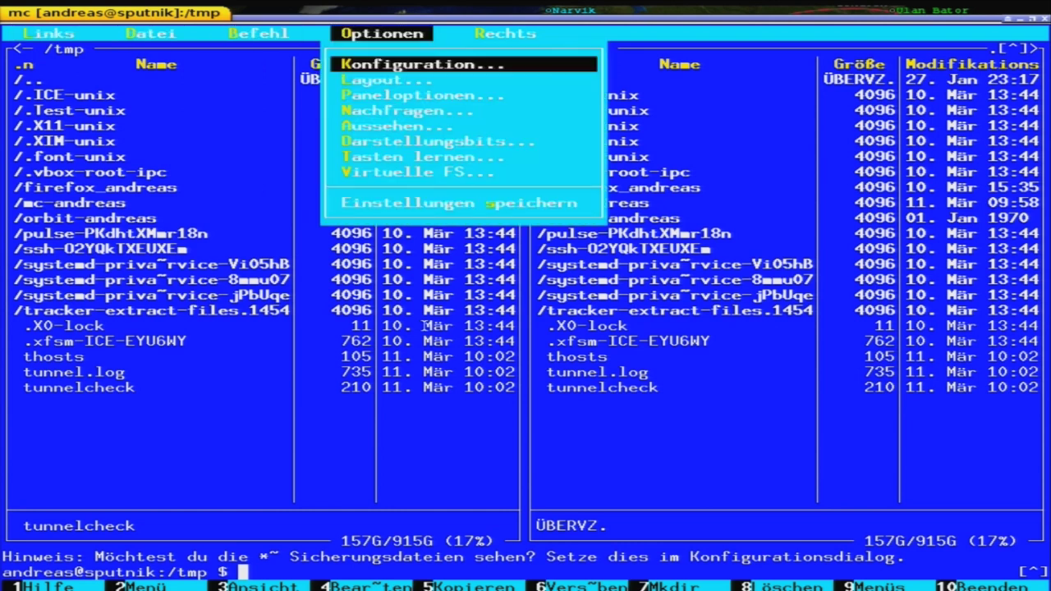
{"action": "key", "text": "Return"}
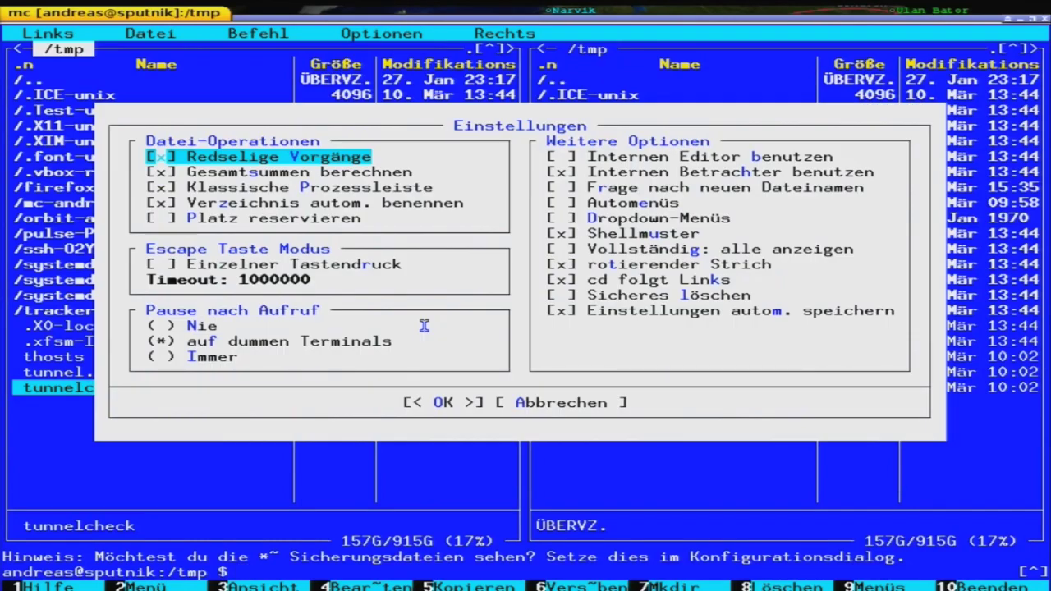
{"action": "key", "text": "Down"}
{"action": "key", "text": "Down"}
{"action": "key", "text": "Down"}
{"action": "key", "text": "Down"}
{"action": "key", "text": "Down"}
{"action": "key", "text": "Down"}
{"action": "key", "text": "Down"}
{"action": "key", "text": "Down"}
{"action": "key", "text": "Down"}
{"action": "key", "text": "Down"}
{"action": "key", "text": "Down"}
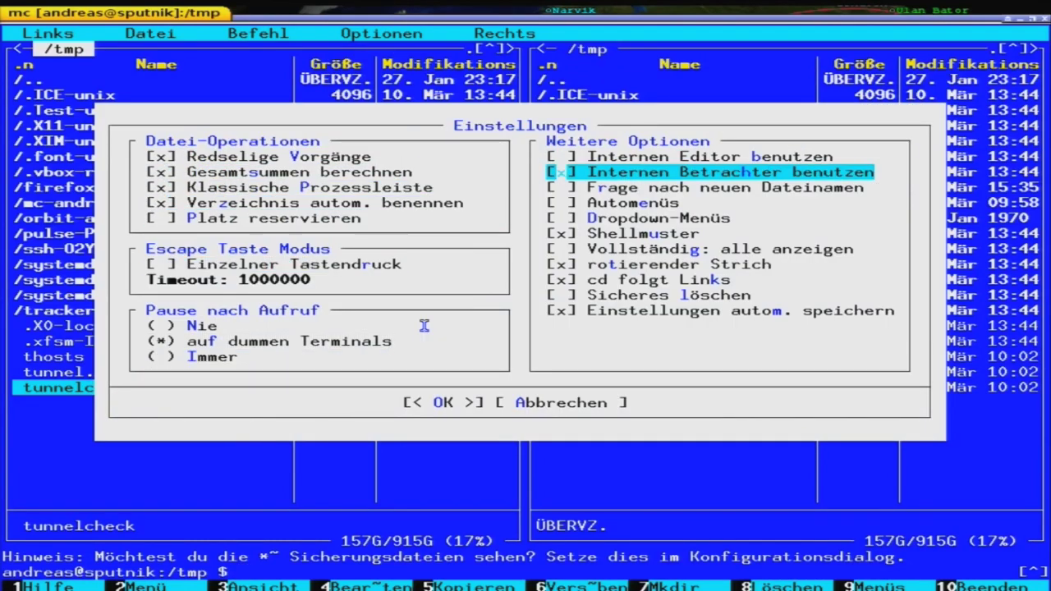
{"action": "key", "text": "Up"}
{"action": "key", "text": "space"}
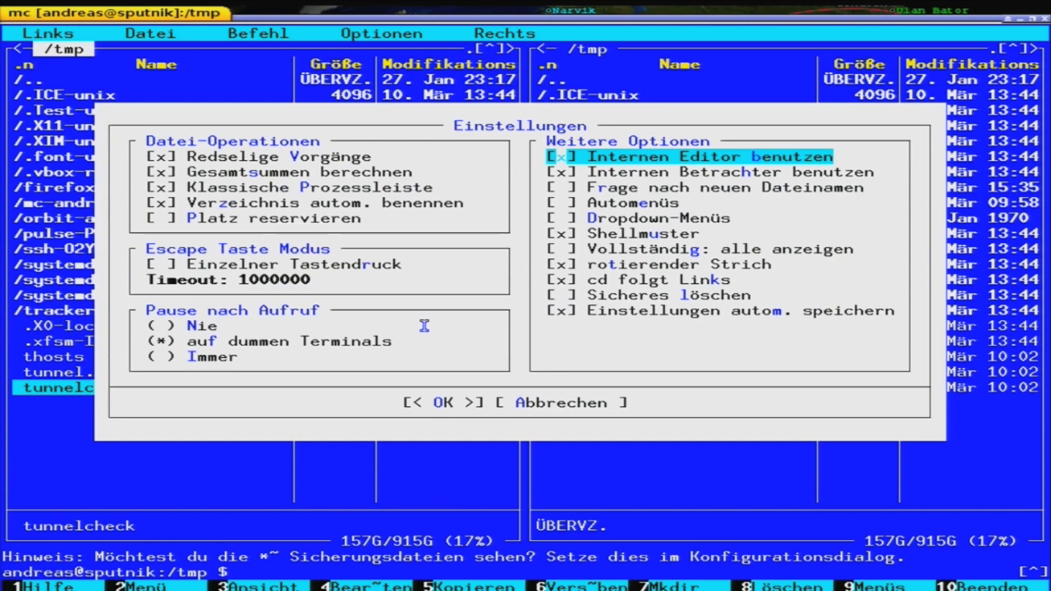
{"action": "key", "text": "Down"}
{"action": "key", "text": "Down"}
{"action": "key", "text": "Down"}
{"action": "key", "text": "Down"}
{"action": "key", "text": "Down"}
{"action": "key", "text": "Down"}
{"action": "key", "text": "Down"}
{"action": "key", "text": "Down"}
{"action": "key", "text": "Down"}
{"action": "key", "text": "Down"}
{"action": "key", "text": "Down"}
{"action": "key", "text": "Down"}
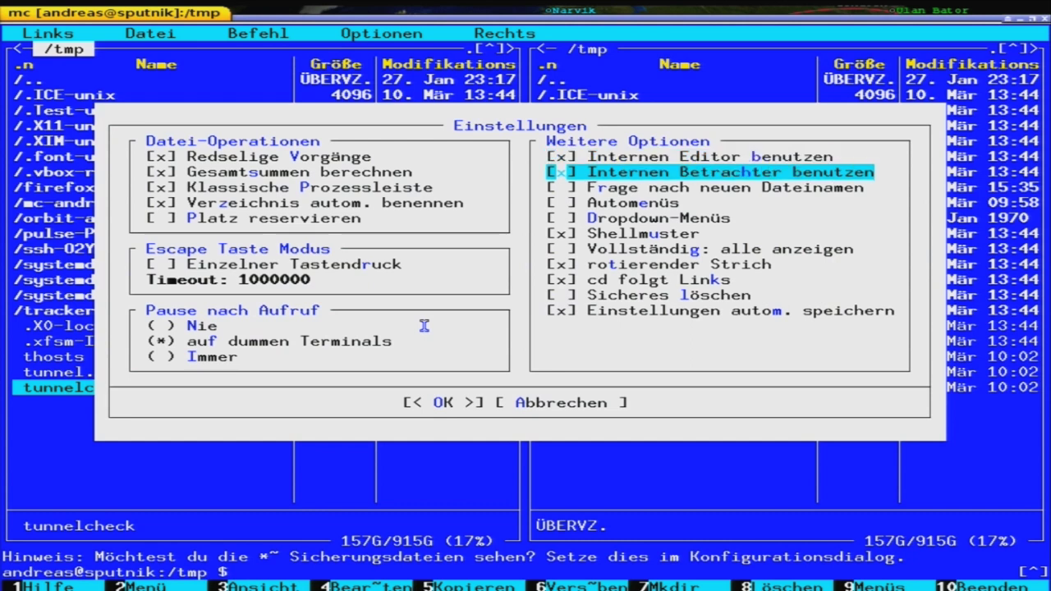
{"action": "key", "text": "Up"}
{"action": "key", "text": "Return"}
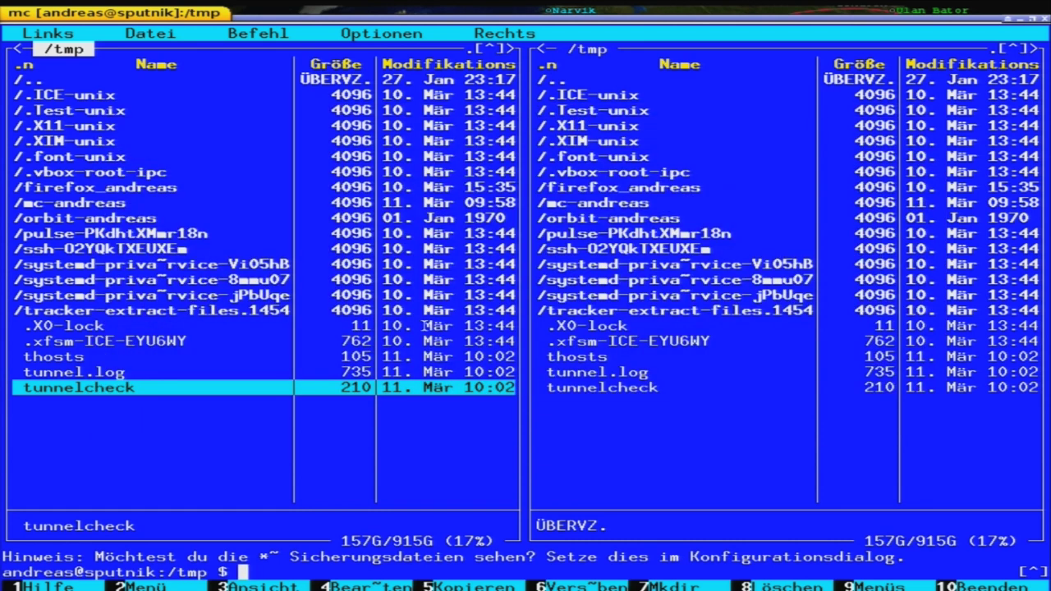
Step: Try inserting "aifhespoihnvsn" at the start of tunnelcheck in the internal editor, and quit without saving
{"action": "key", "text": "F4"}
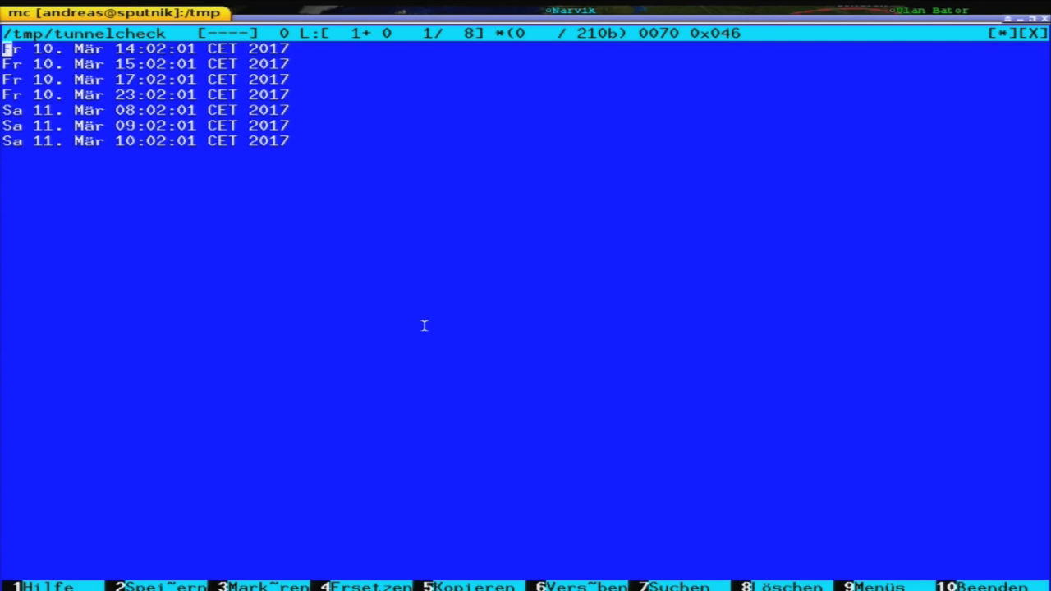
{"action": "type", "text": "aifhespoihnvsn"}
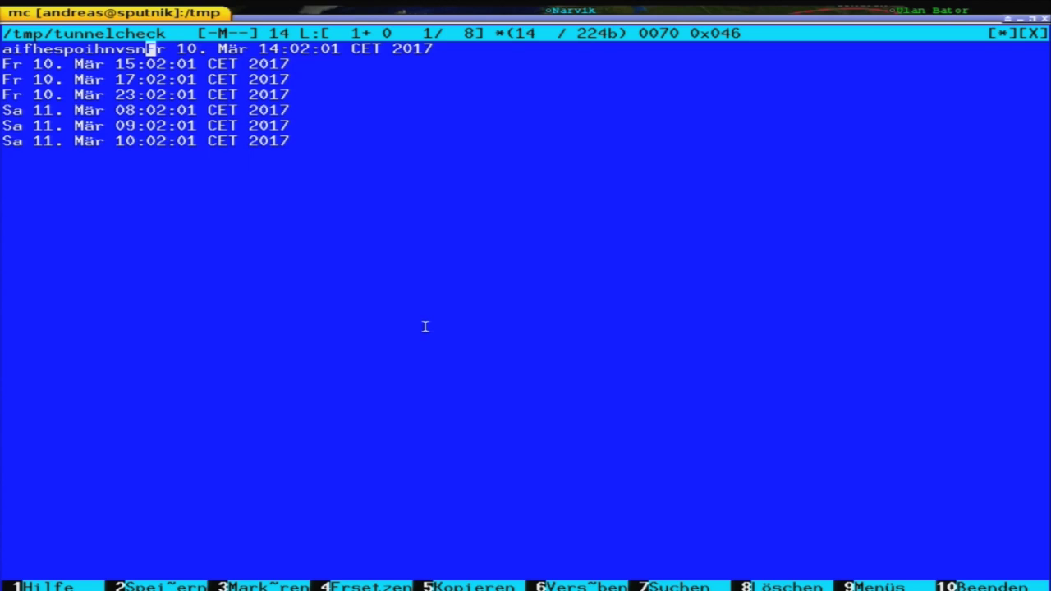
{"action": "key", "text": "F10"}
{"action": "key", "text": "Left"}
{"action": "key", "text": "Return"}
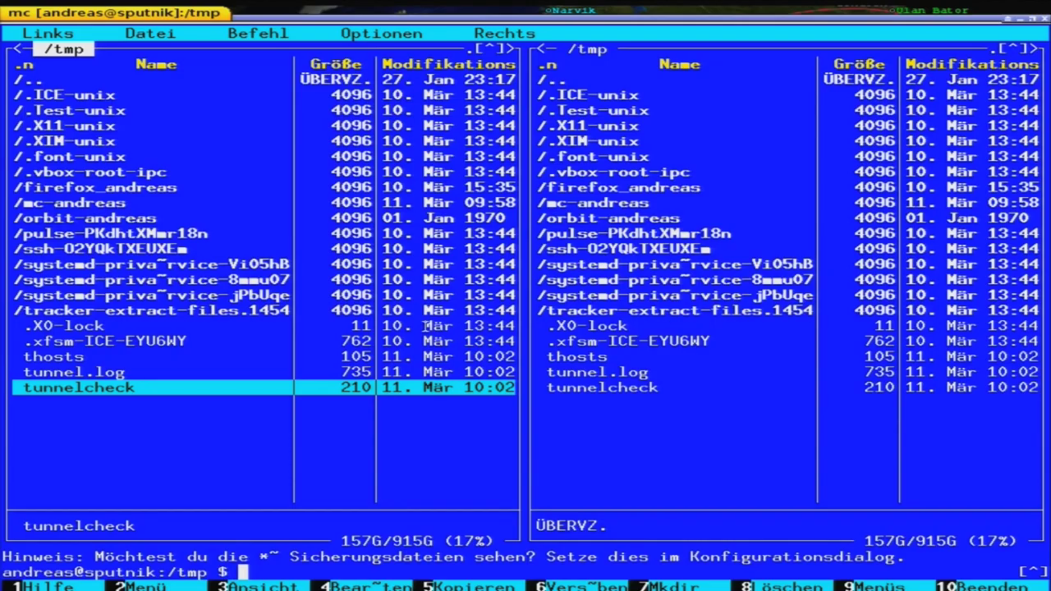
Step: Cancel copying tunnelcheck within /tmp and change the second file panel to the home directory
{"action": "key", "text": "F5"}
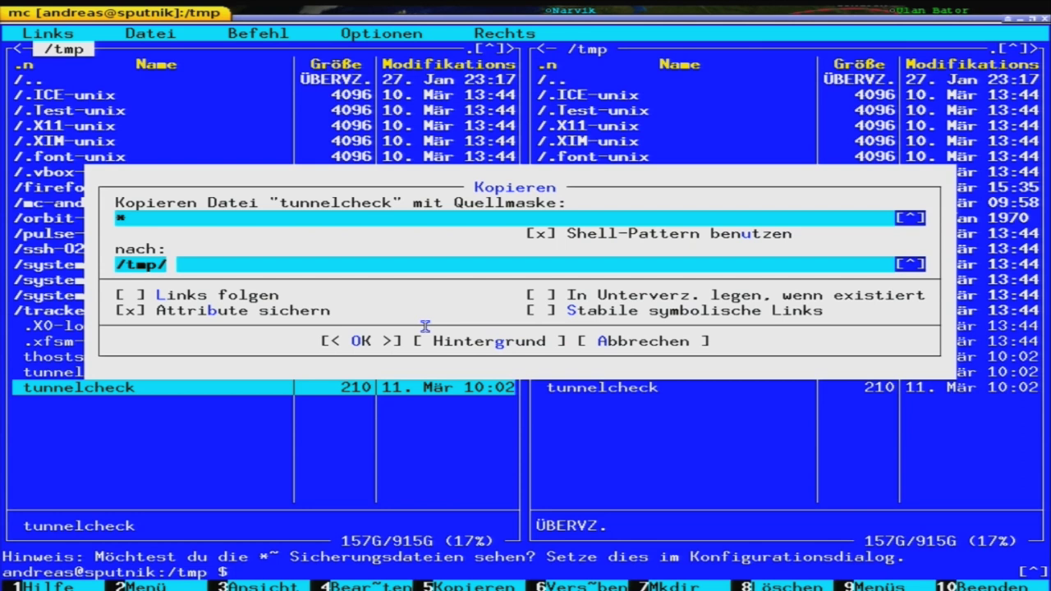
{"action": "key", "text": "Escape"}
{"action": "key", "text": "Tab"}
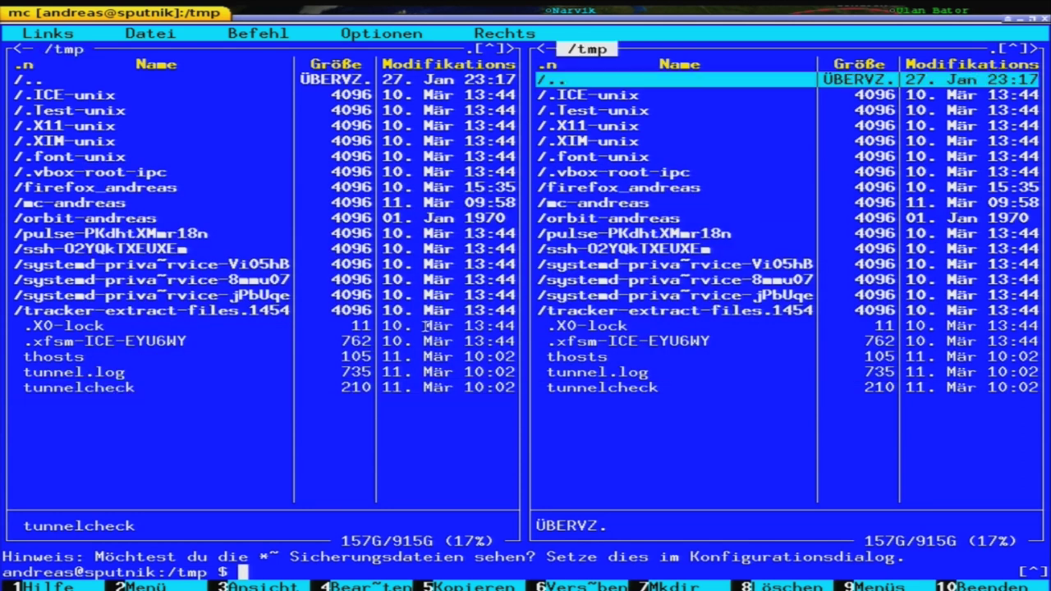
{"action": "type", "text": "cd"}
{"action": "key", "text": "Return"}
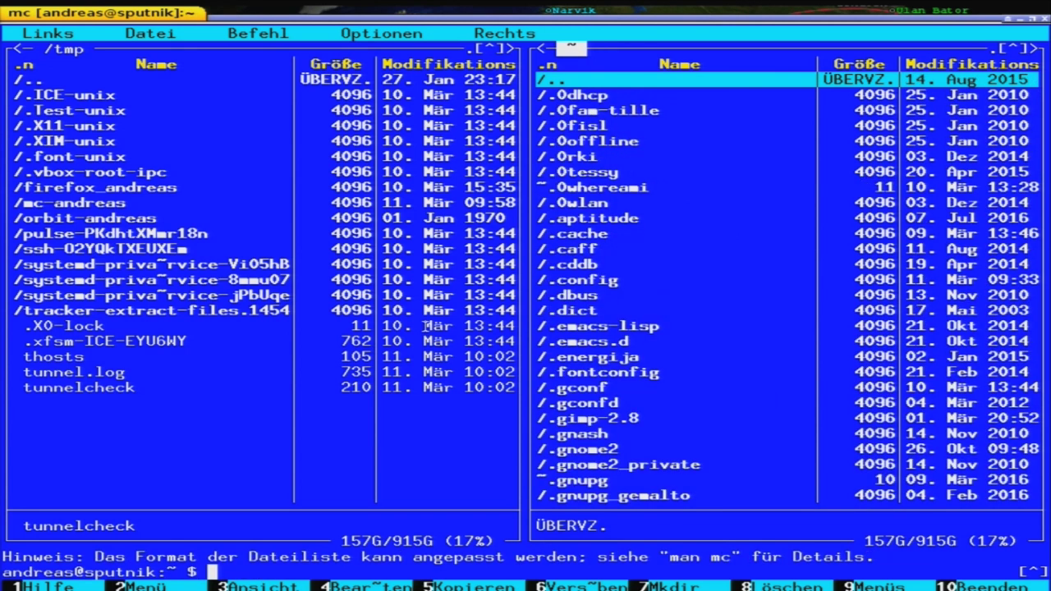
Step: Copy tunnelcheck from /tmp into the home directory with the default copy options
{"action": "key", "text": "Tab"}
{"action": "key", "text": "F5"}
{"action": "key", "text": "Return"}
Step: Find the tunnelcheck copy in the home directory by searching for "tu" and delete it
{"action": "key", "text": "Tab"}
{"action": "key", "text": "End"}
{"action": "key", "text": "ctrl+s"}
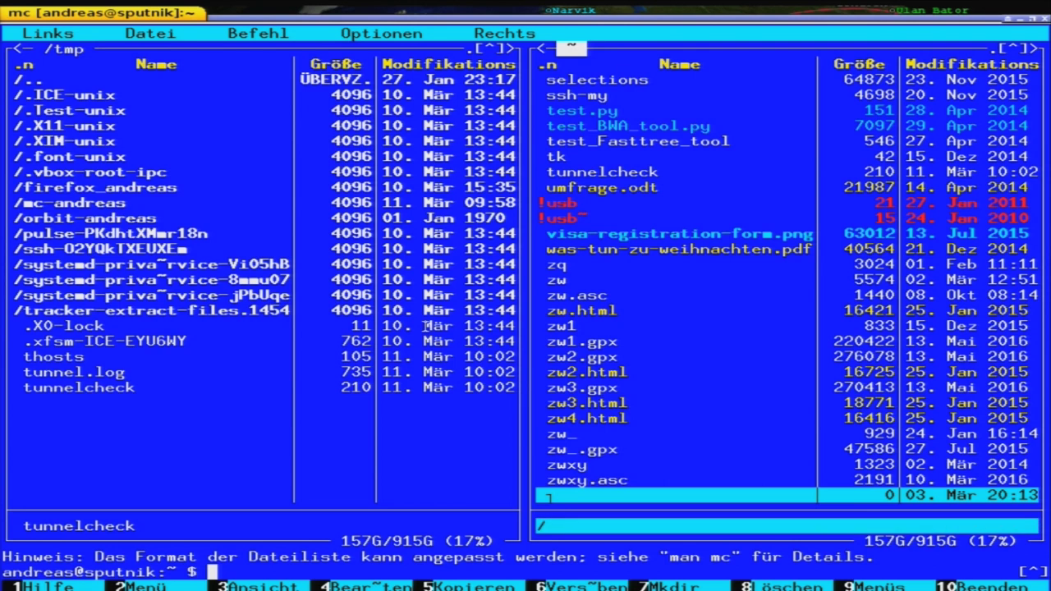
{"action": "type", "text": "tu"}
{"action": "key", "text": "Up"}
{"action": "key", "text": "Down"}
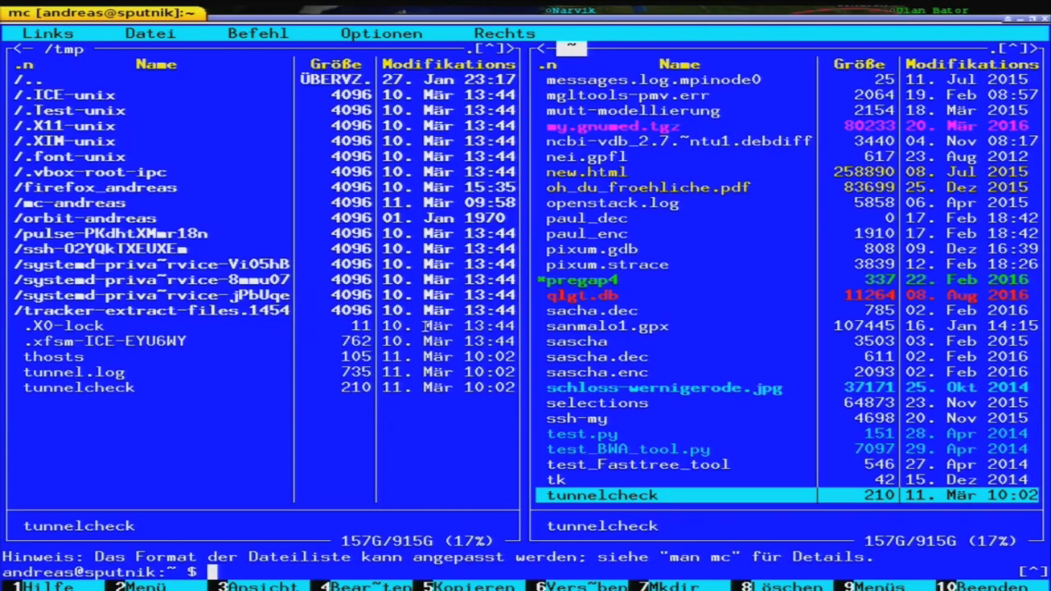
{"action": "key", "text": "F8"}
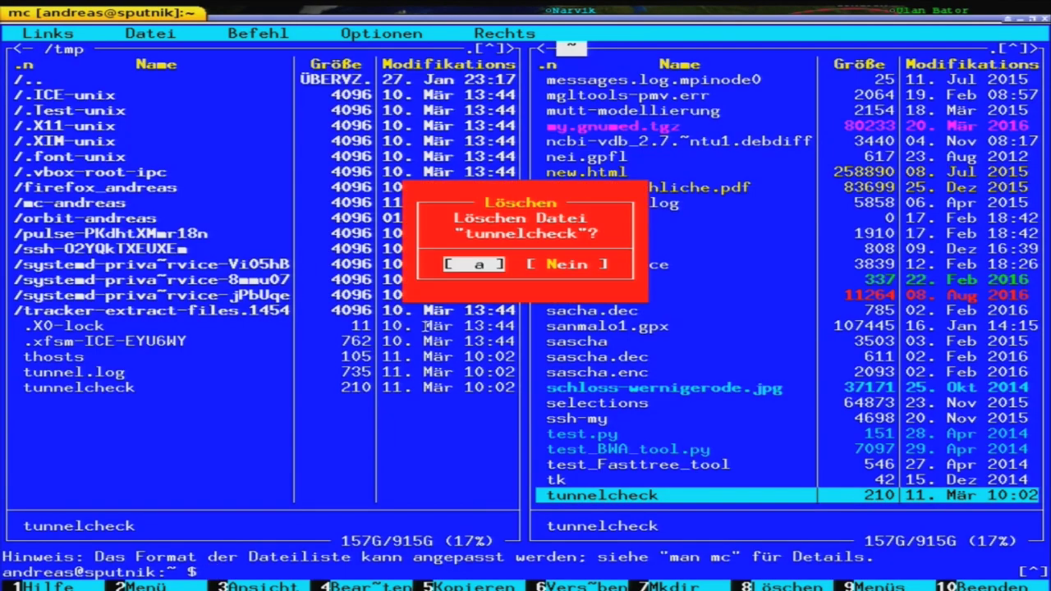
{"action": "key", "text": "Return"}
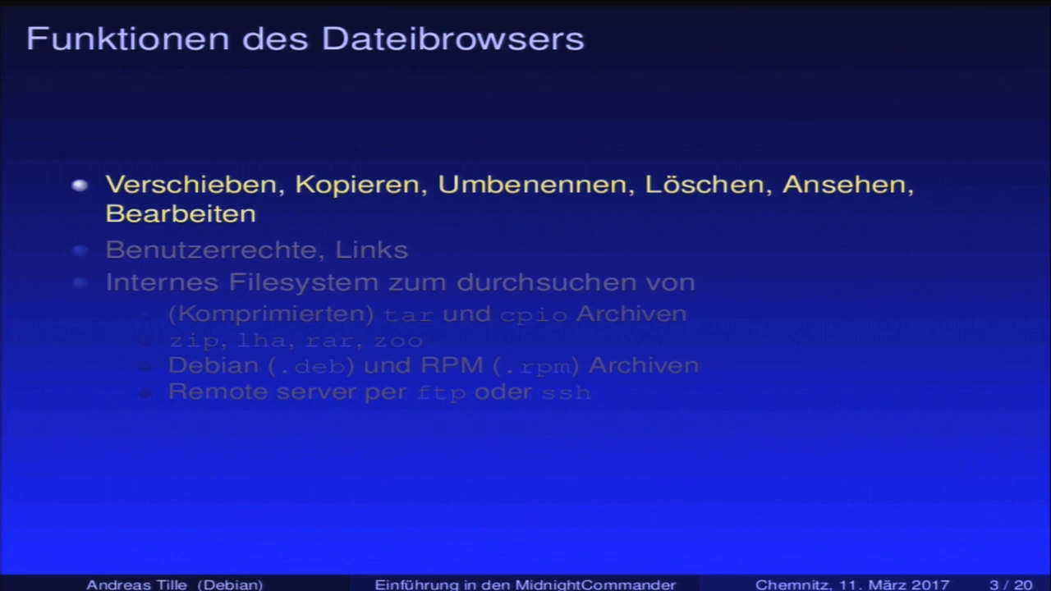
{"action": "key", "text": "Page_Down"}
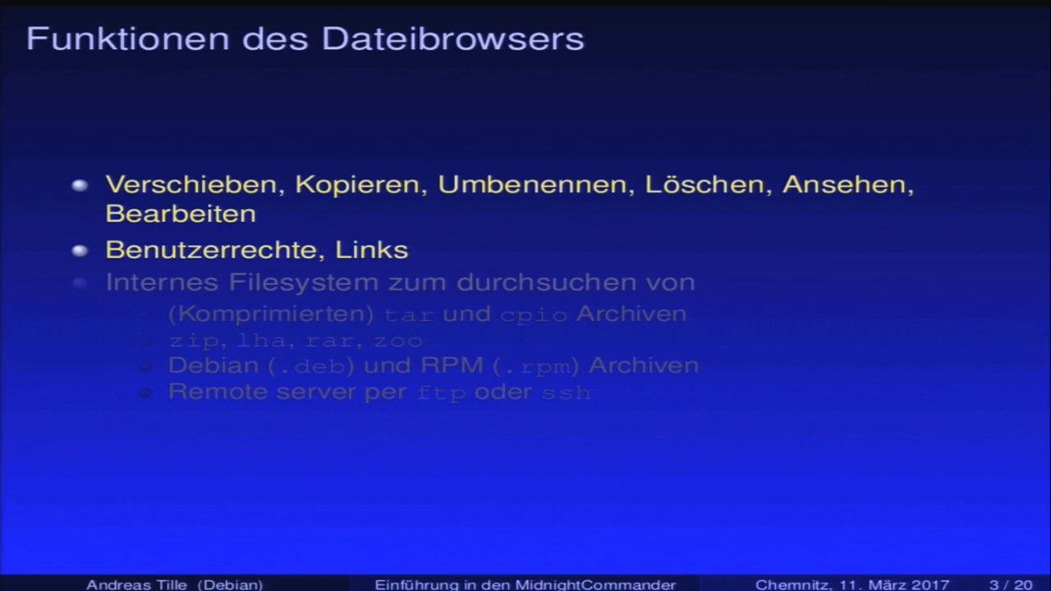
{"action": "key", "text": "alt+Tab"}
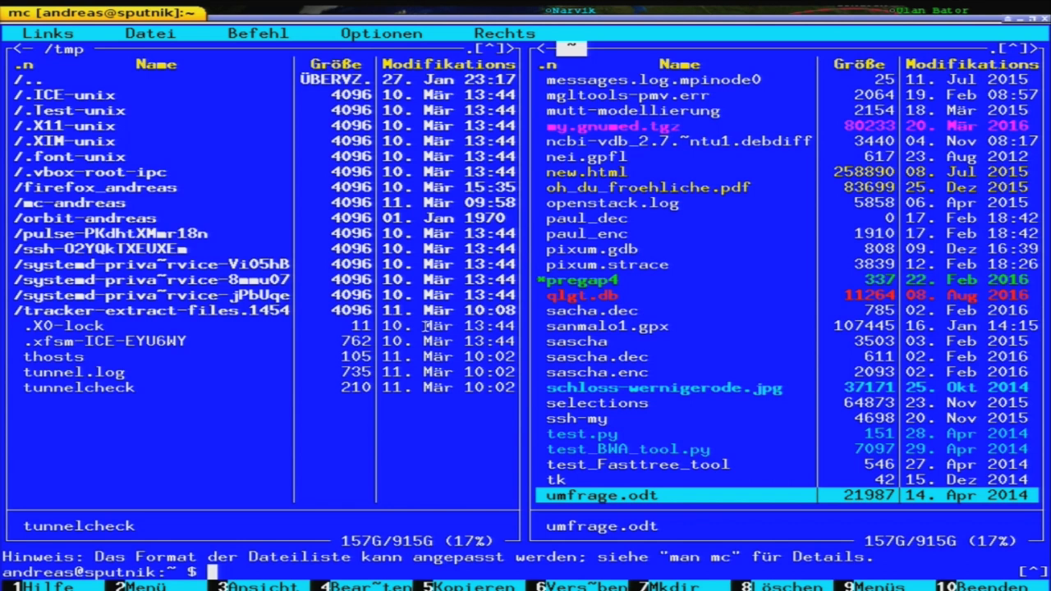
Step: Examine the access permissions of umfrage.odt in the Chmod dialog and cancel it without changes
{"action": "key", "text": "F9"}
{"action": "key", "text": "Left"}
{"action": "key", "text": "Left"}
{"action": "key", "text": "Left"}
{"action": "key", "text": "Down"}
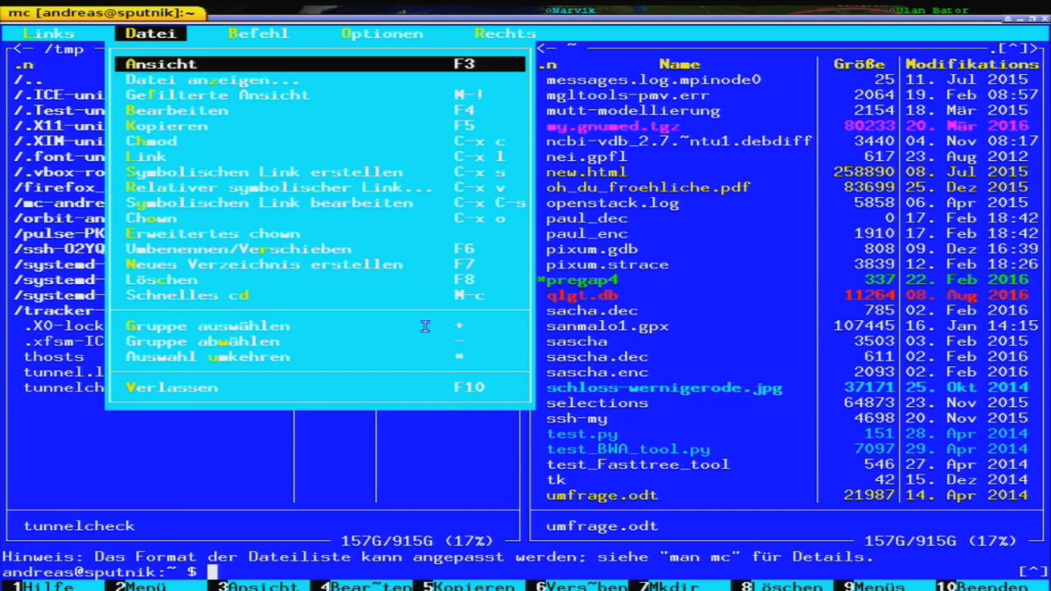
{"action": "key", "text": "Down"}
{"action": "key", "text": "Down"}
{"action": "key", "text": "Down"}
{"action": "key", "text": "Down"}
{"action": "key", "text": "Down"}
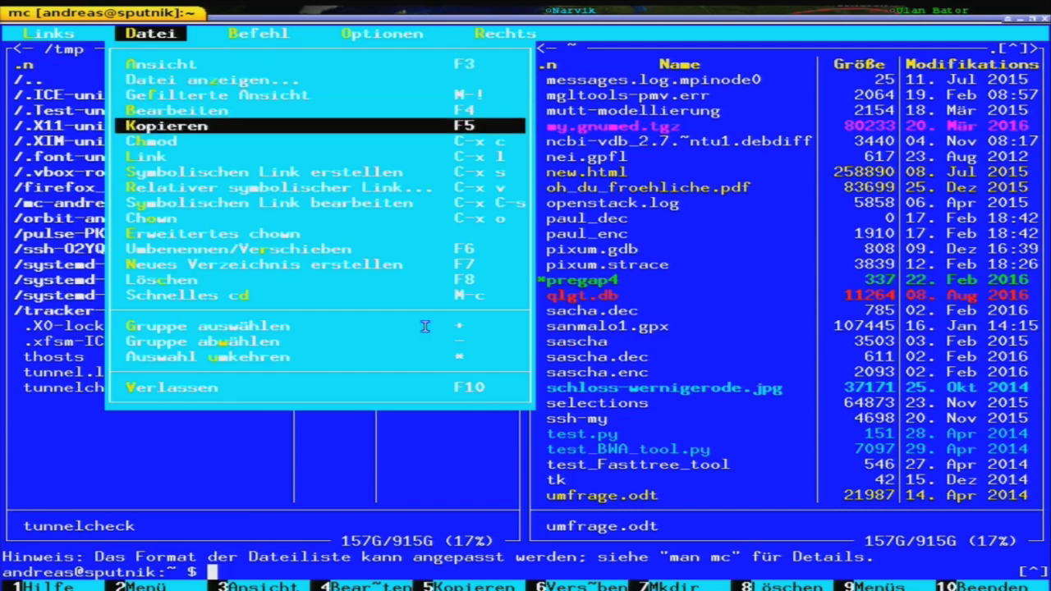
{"action": "key", "text": "Return"}
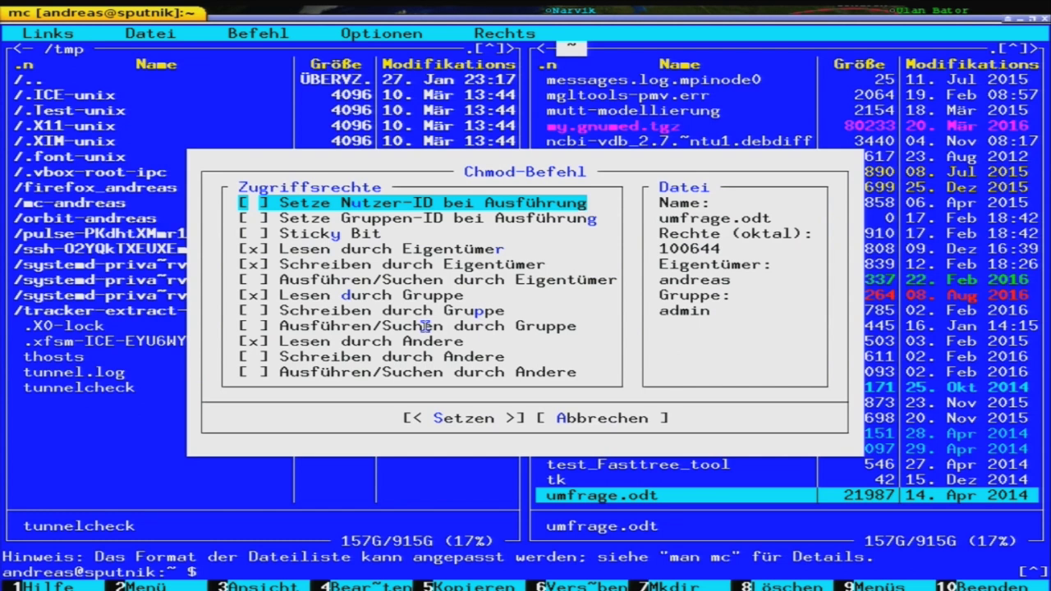
{"action": "key", "text": "Escape"}
{"action": "key", "text": "alt+Tab"}
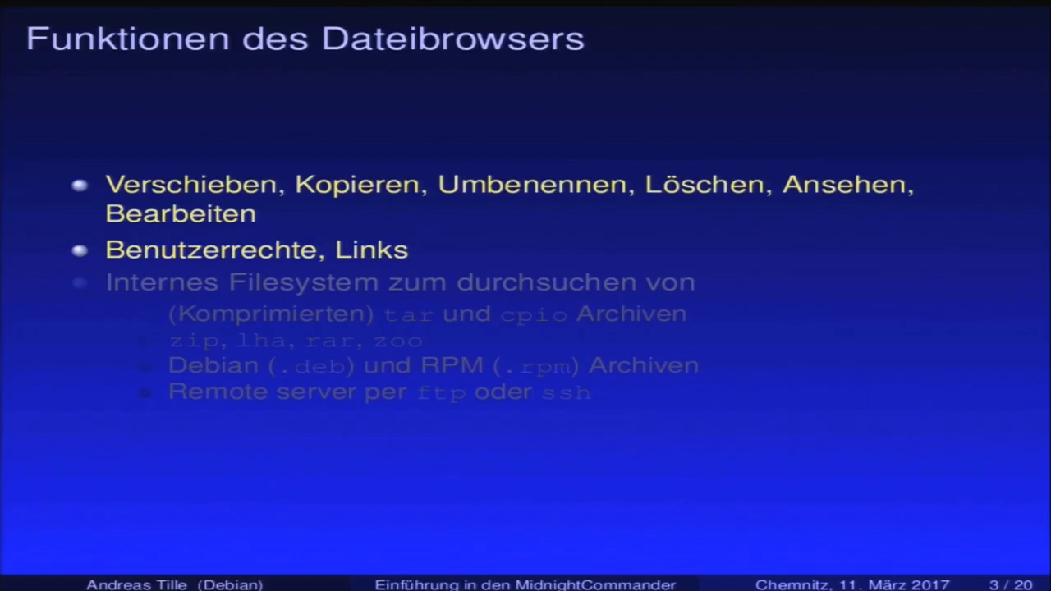
{"action": "key", "text": "alt+Tab"}
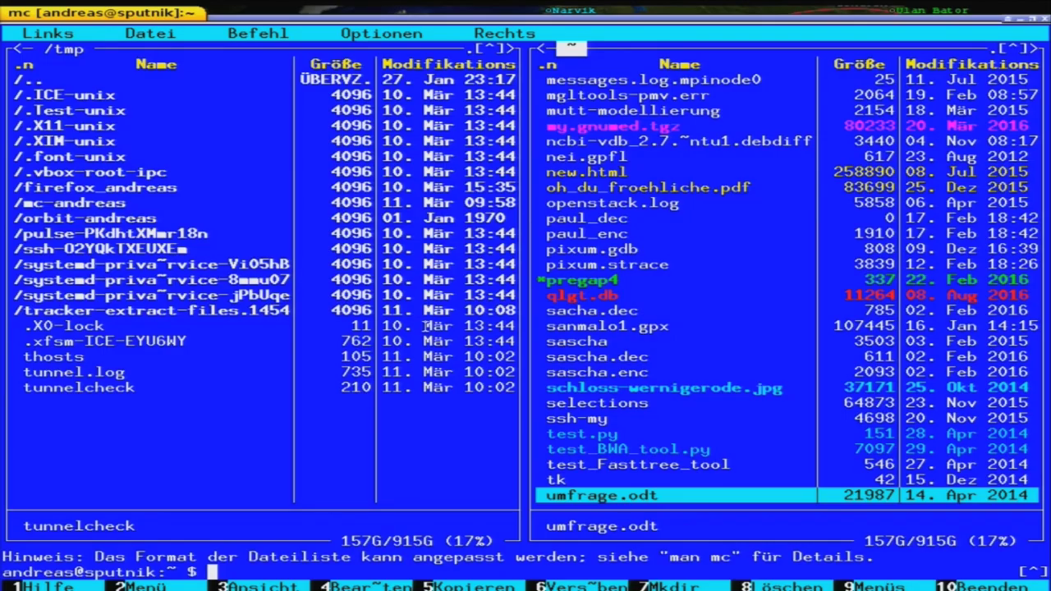
Step: View the Link dialog for umfrage.odt in the home directory and cancel it without entering a link name
{"action": "key", "text": "F9"}
{"action": "key", "text": "Left"}
{"action": "key", "text": "Left"}
{"action": "key", "text": "Left"}
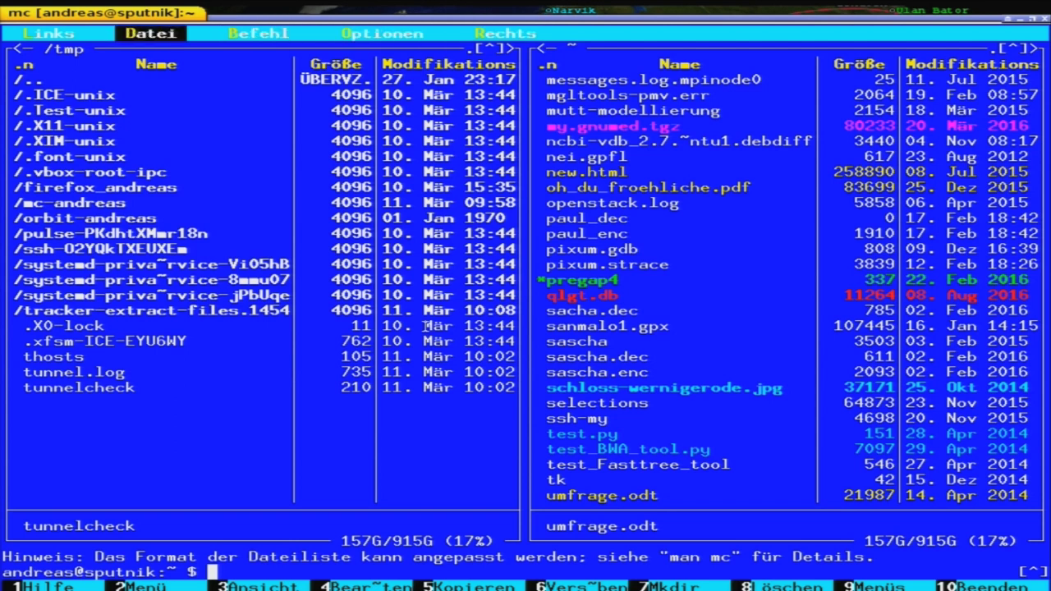
{"action": "key", "text": "Return"}
{"action": "key", "text": "Down"}
{"action": "key", "text": "Return"}
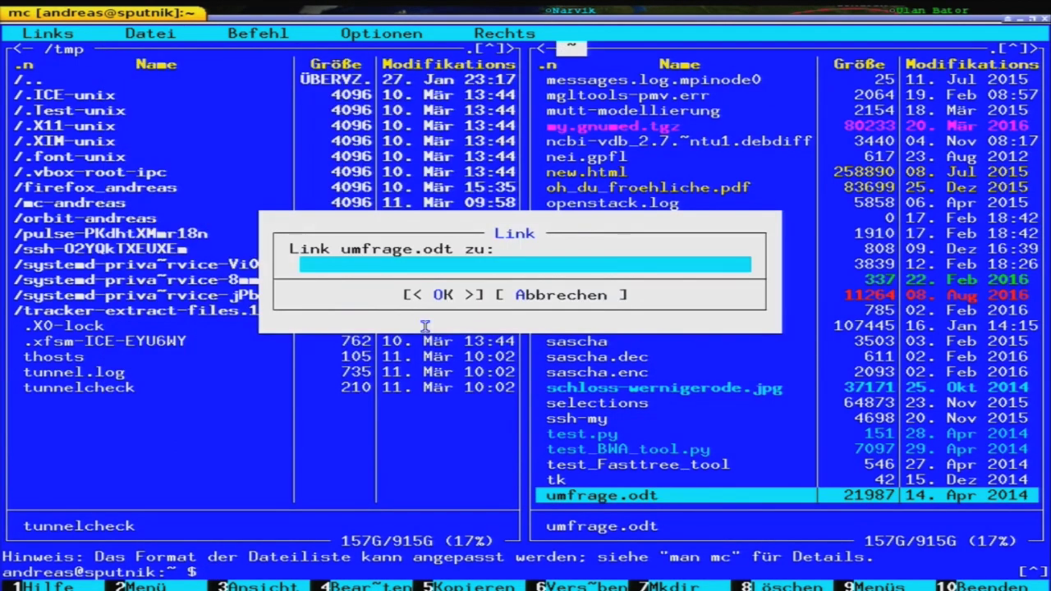
{"action": "key", "text": "Escape"}
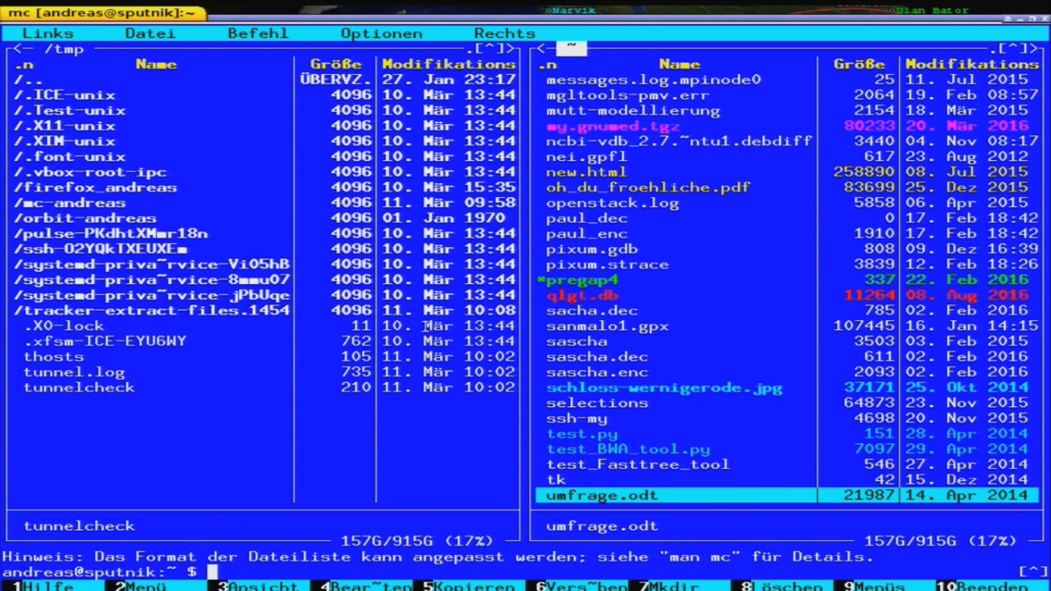
Step: Reopen the Link dialog for umfrage.odt from the file commands and dismiss it without creating a link
{"action": "key", "text": "F9"}
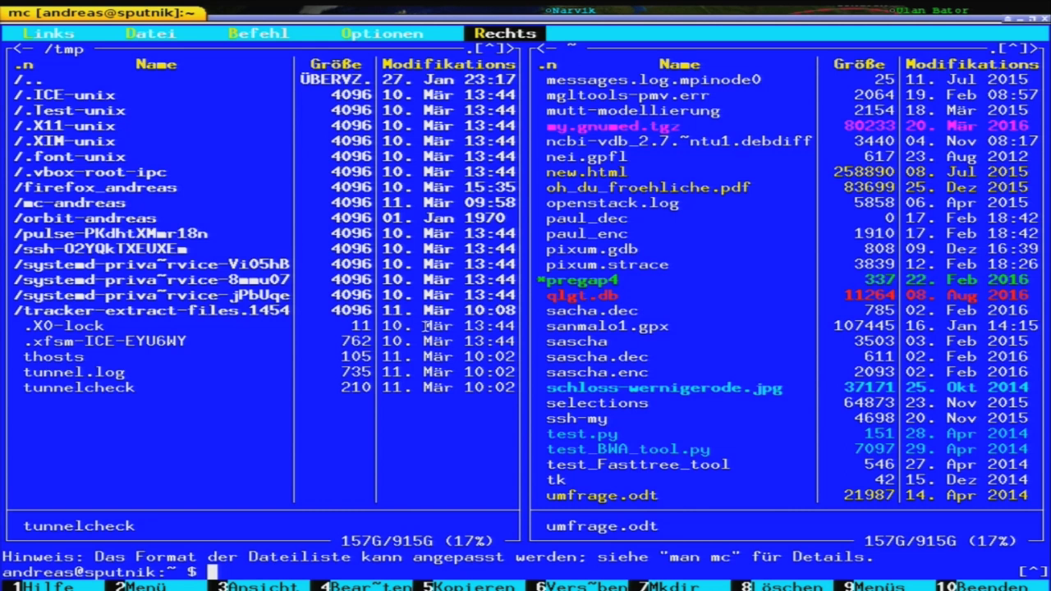
{"action": "key", "text": "d"}
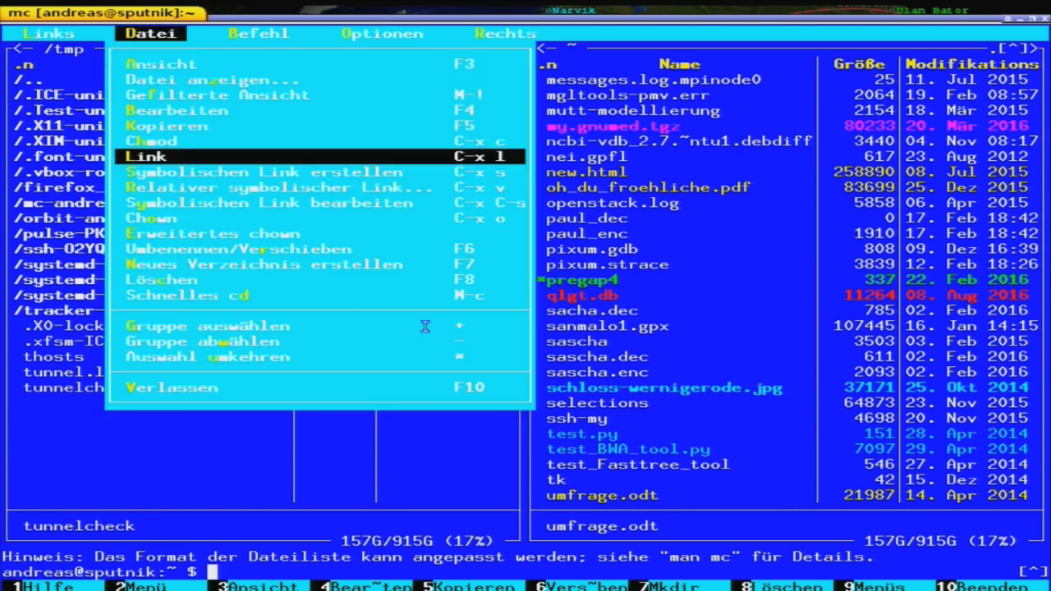
{"action": "key", "text": "Return"}
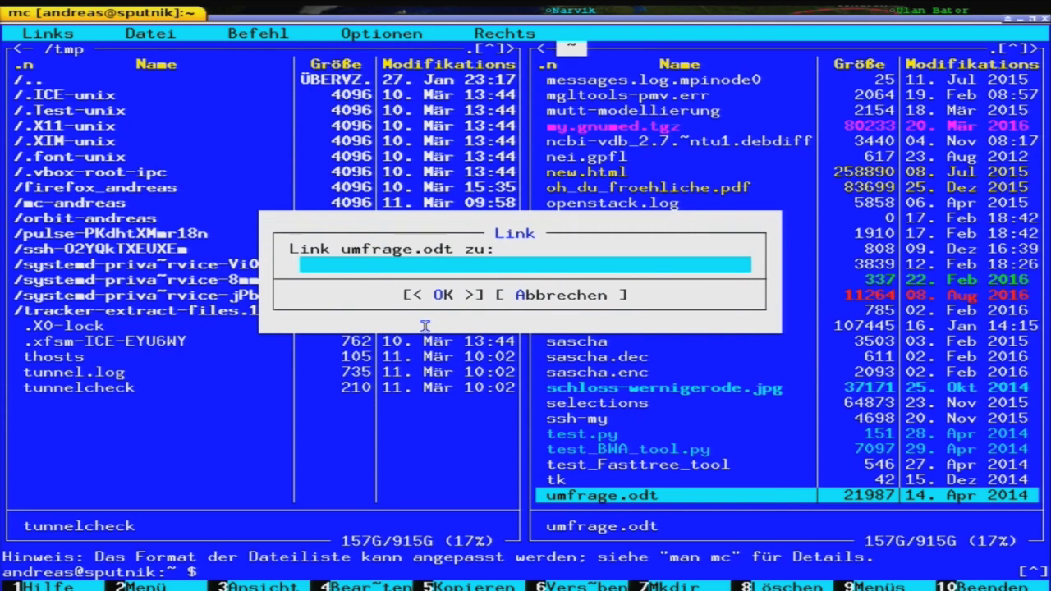
{"action": "key", "text": "Escape"}
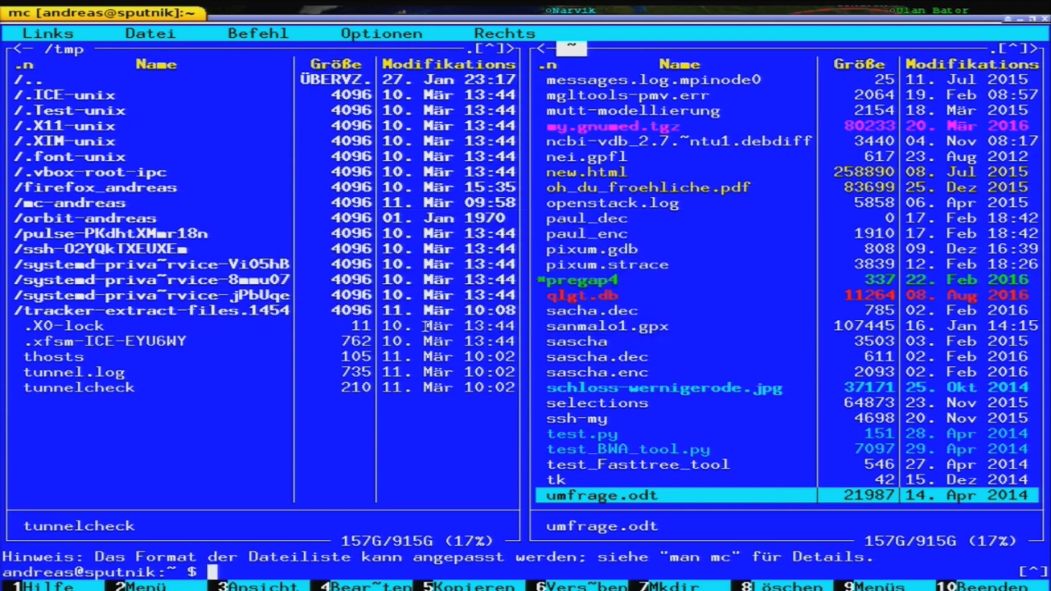